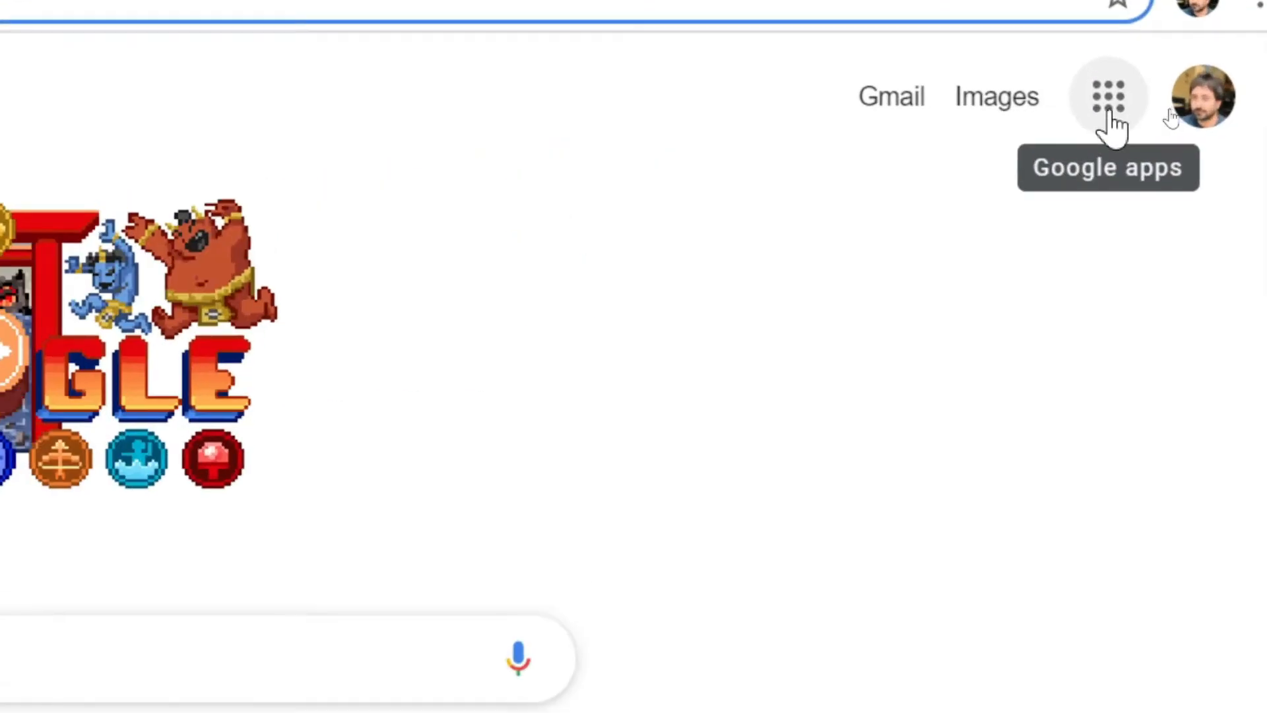
# Launch Google Sheets from the Google apps menu on the Search page.
pyautogui.click(1112, 106)
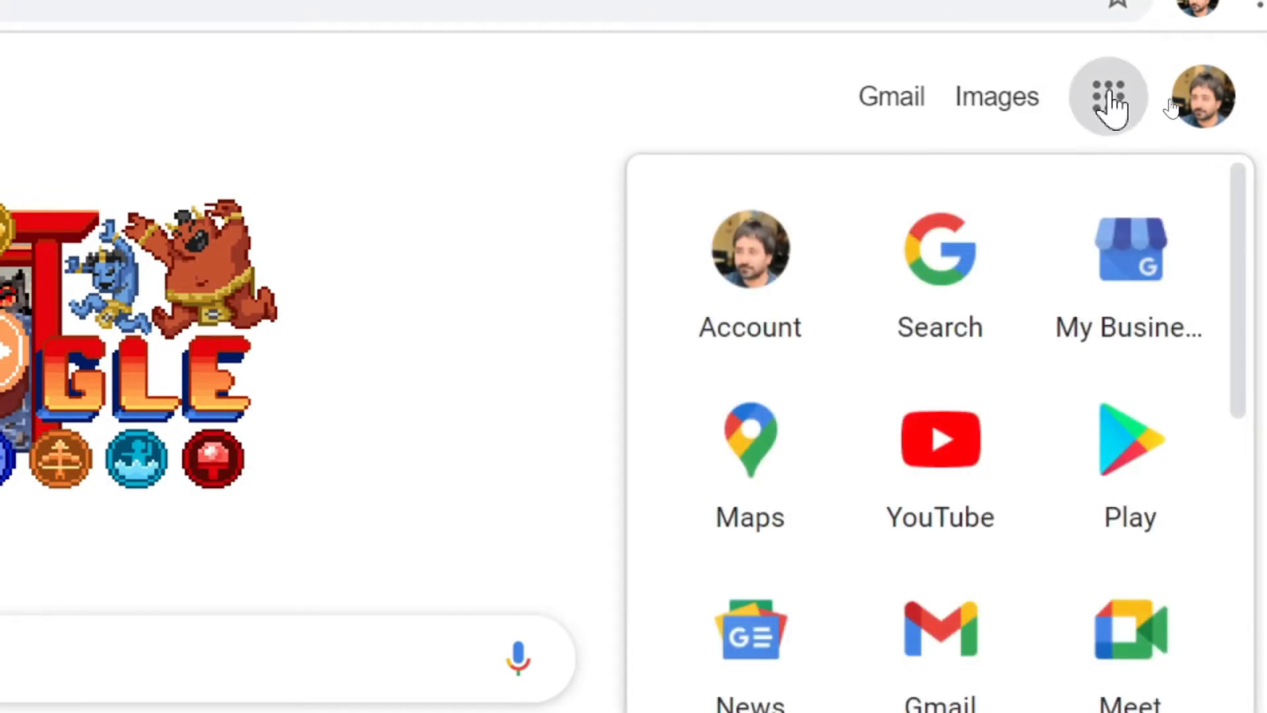
pyautogui.scroll(-3, 1050, 528)
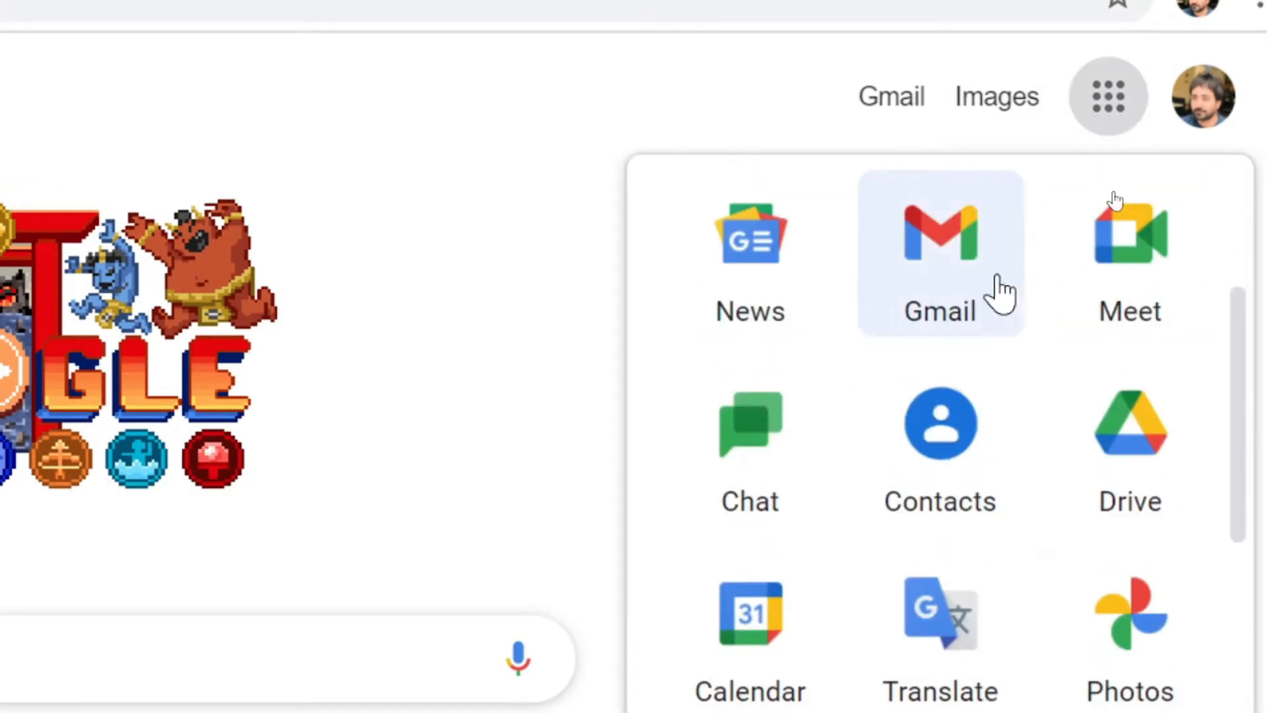
pyautogui.scroll(-3, 965, 479)
pyautogui.scroll(-3, 1091, 475)
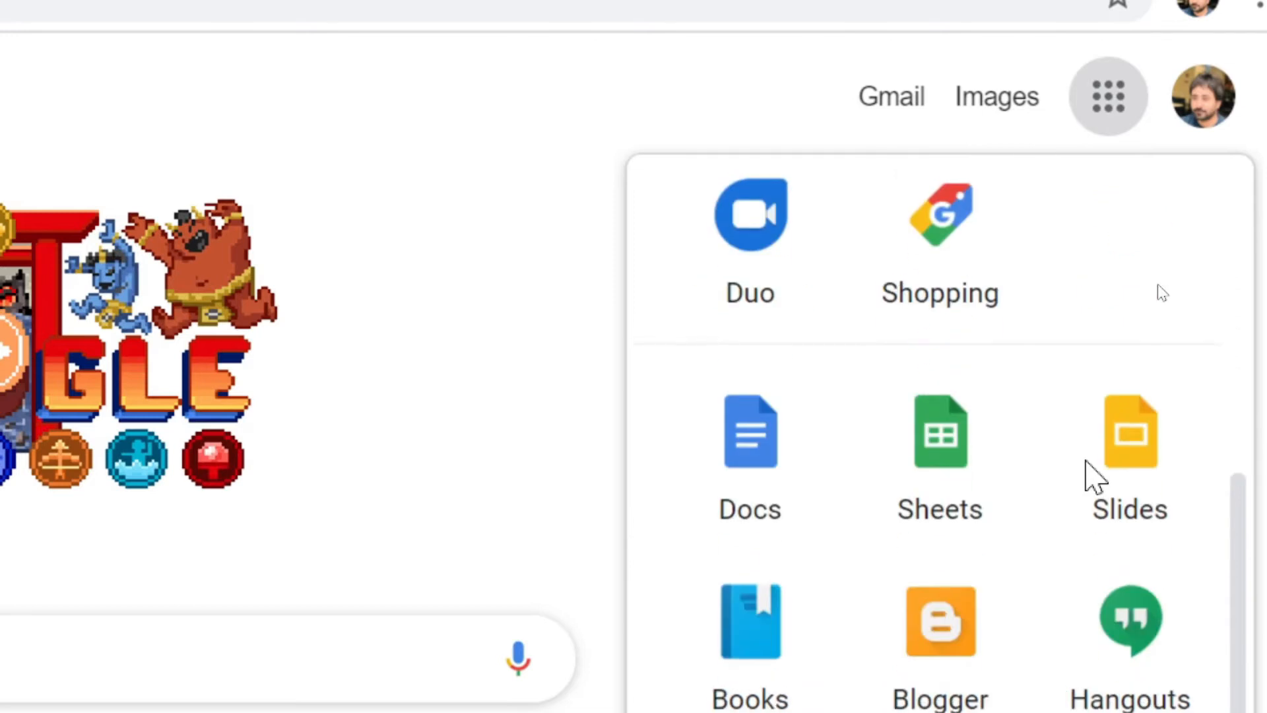
pyautogui.click(949, 440)
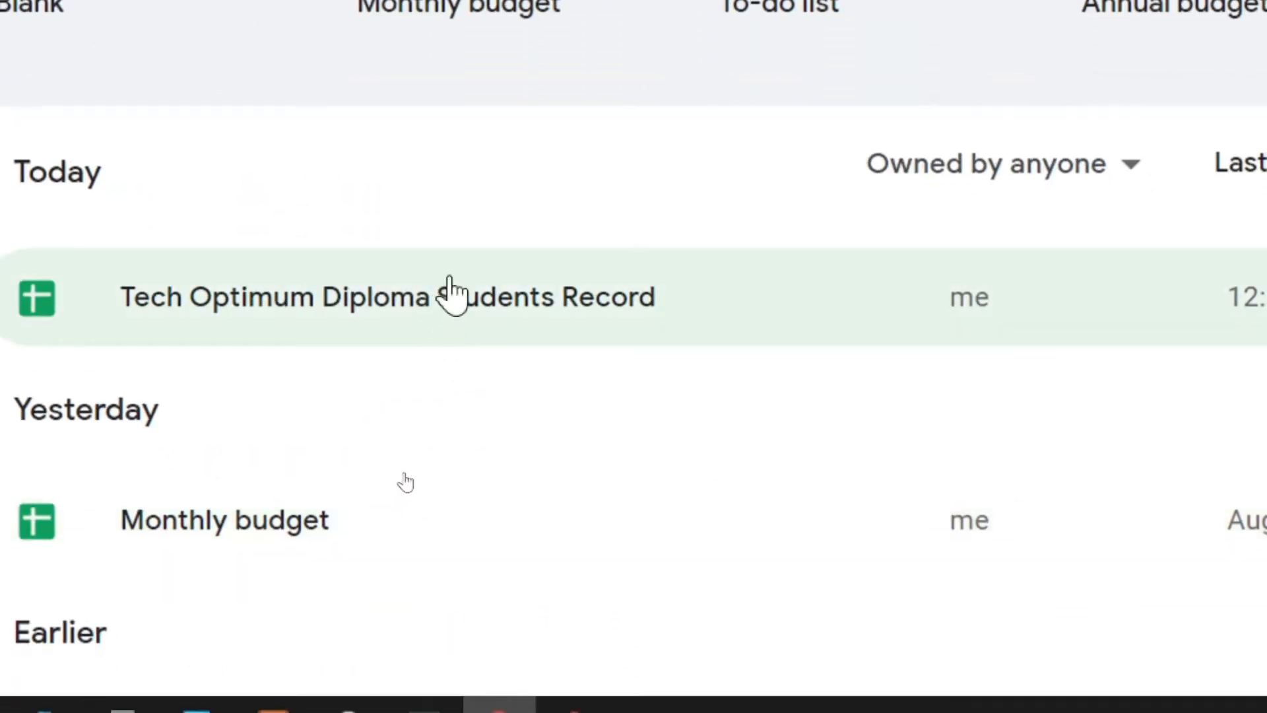
# Open the Tech Optimum Diploma Students Record spreadsheet and switch to Sheet1.
pyautogui.click(504, 300)
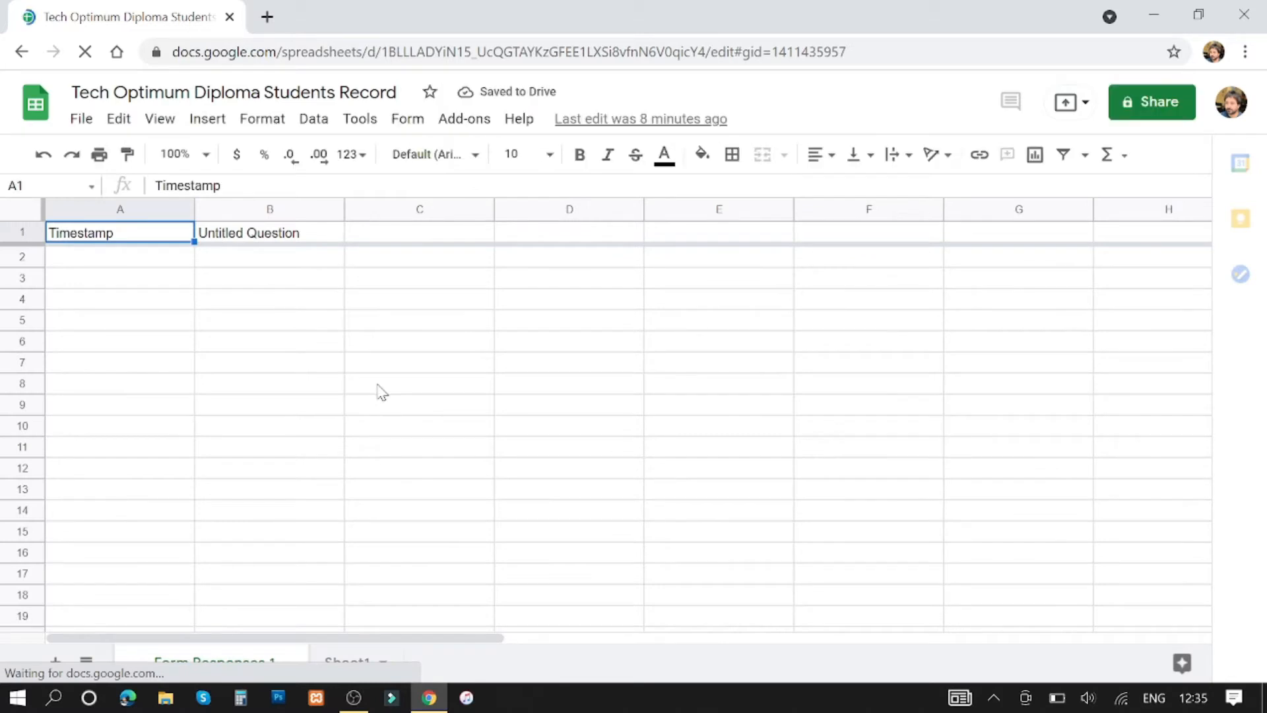
pyautogui.scroll(-2, 396, 470)
pyautogui.click(368, 660)
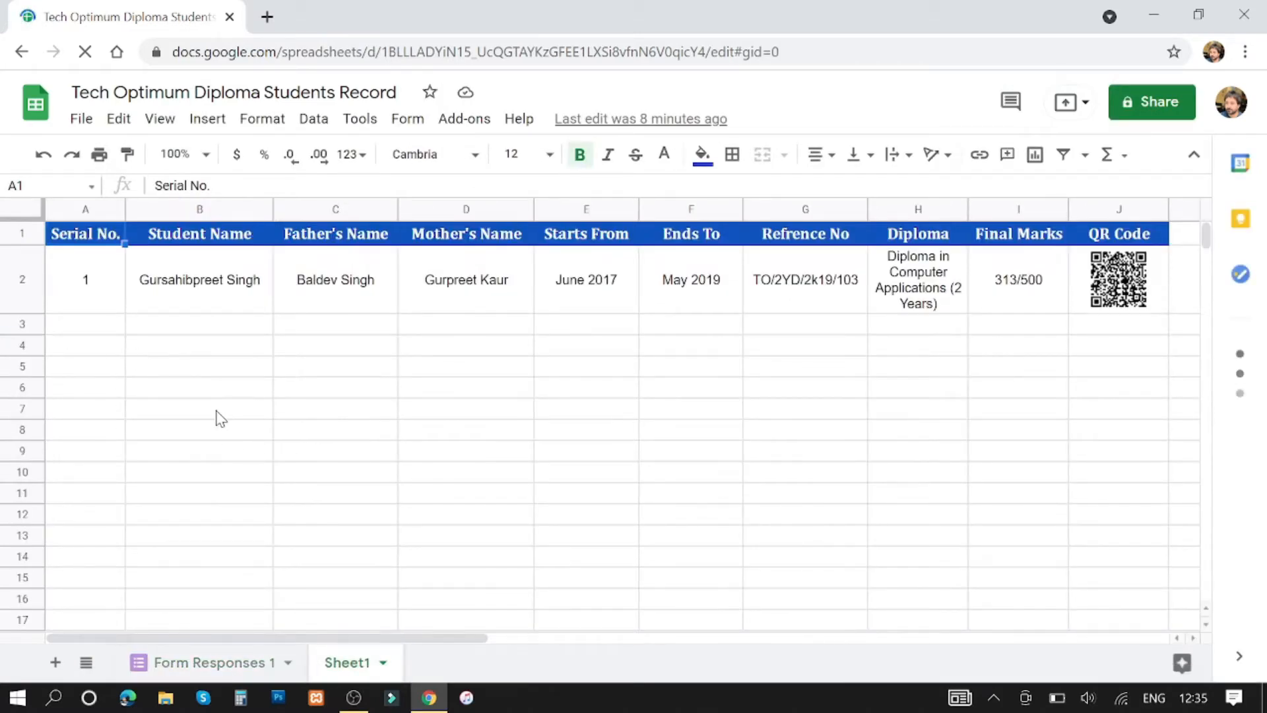
pyautogui.click(219, 415)
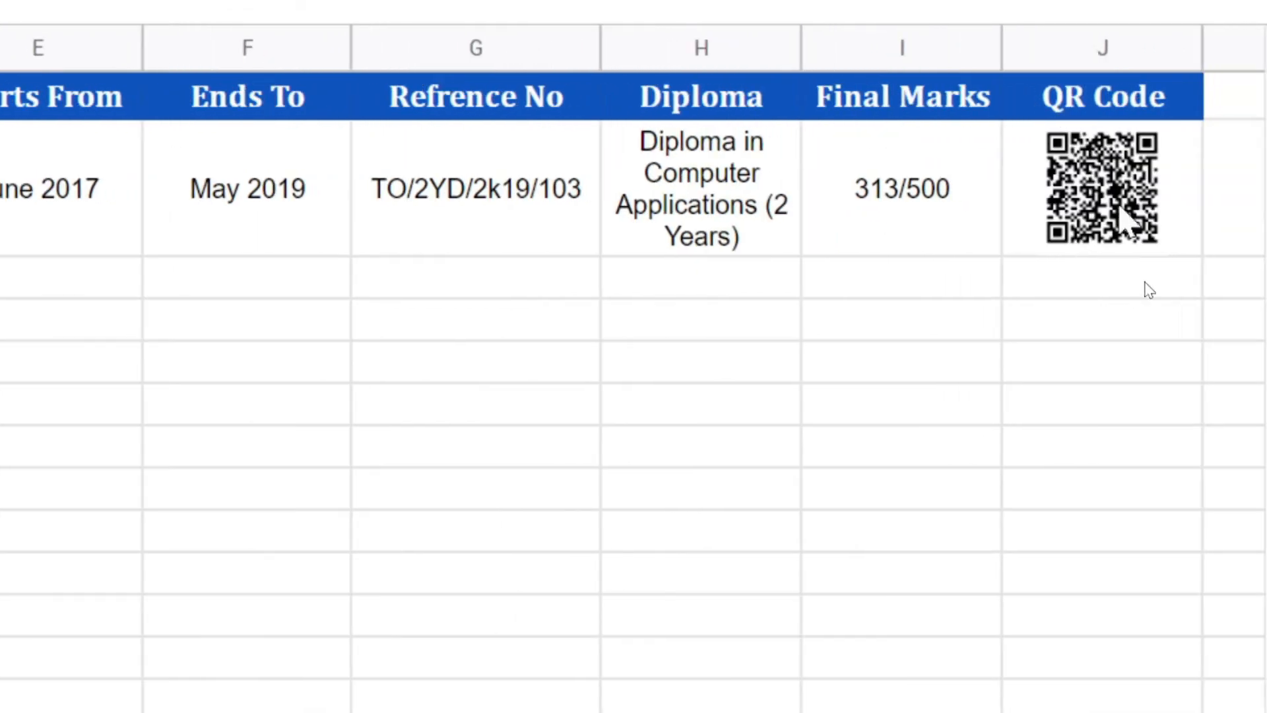
# Inspect row 2's student details (B2:E2) and the IMAGE QR formula in J2.
pyautogui.click(1125, 211)
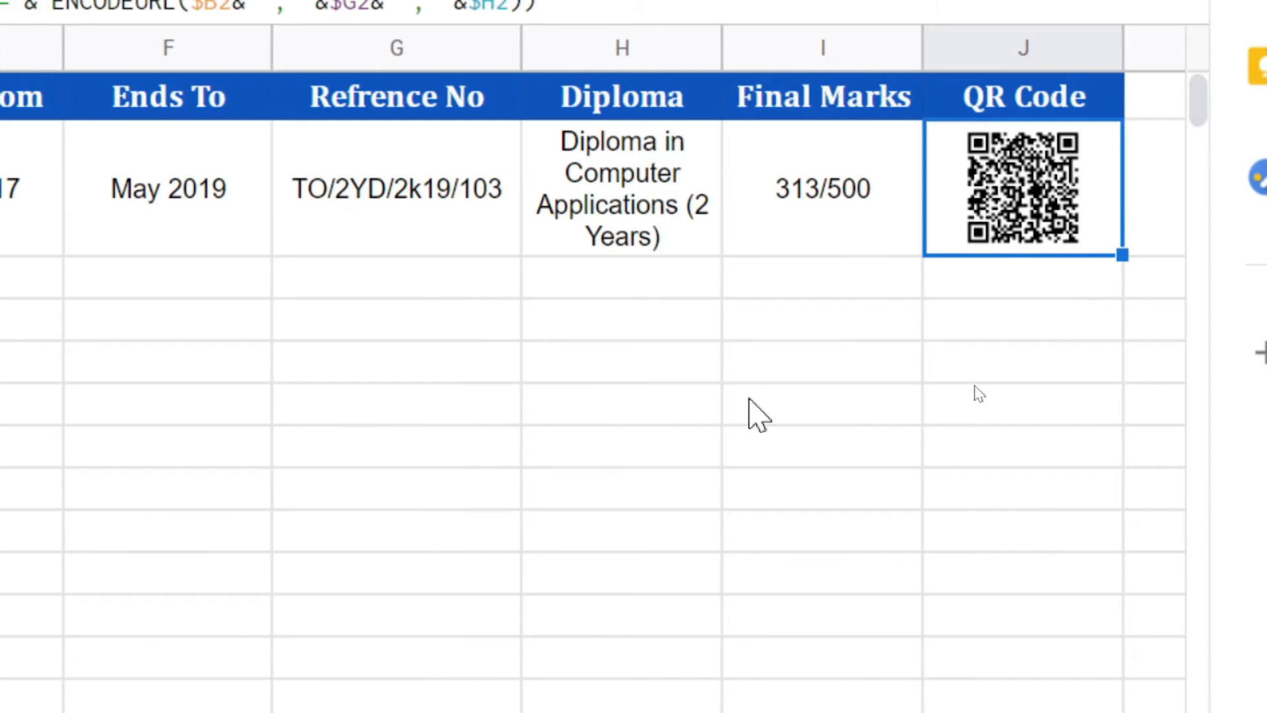
pyautogui.click(610, 278)
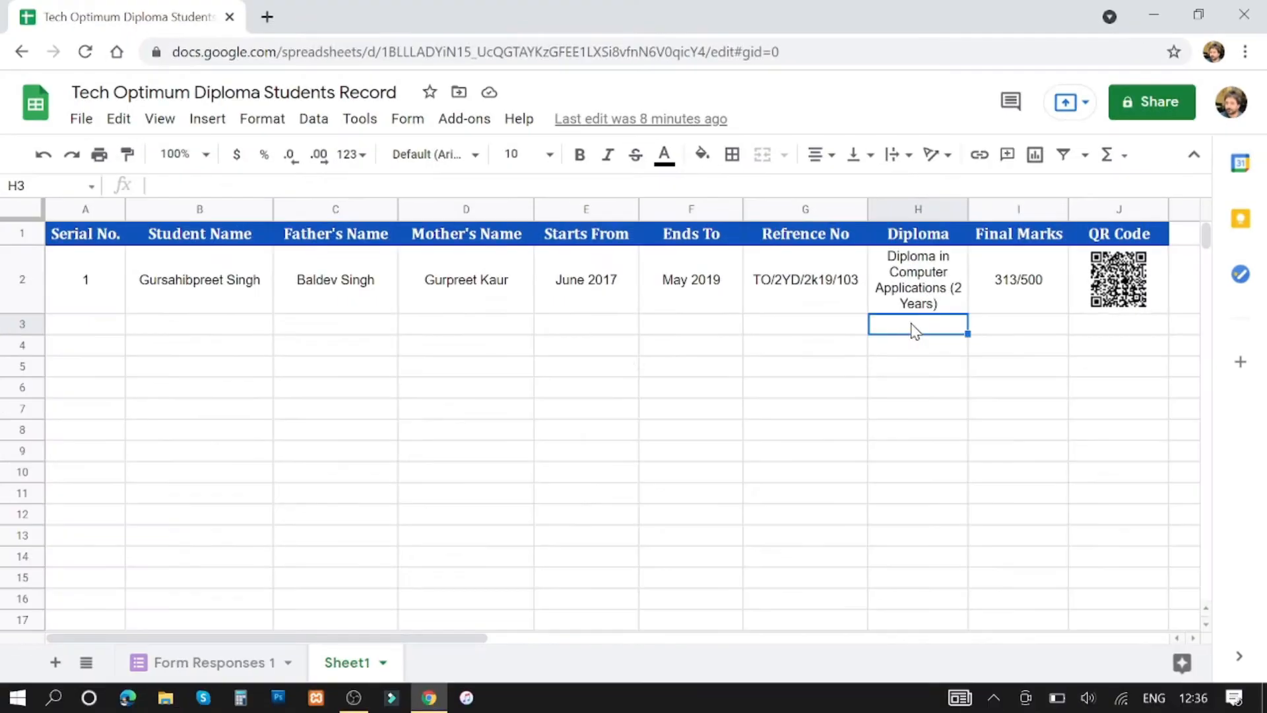
pyautogui.click(210, 292)
pyautogui.click(374, 293)
pyautogui.click(455, 293)
pyautogui.click(601, 290)
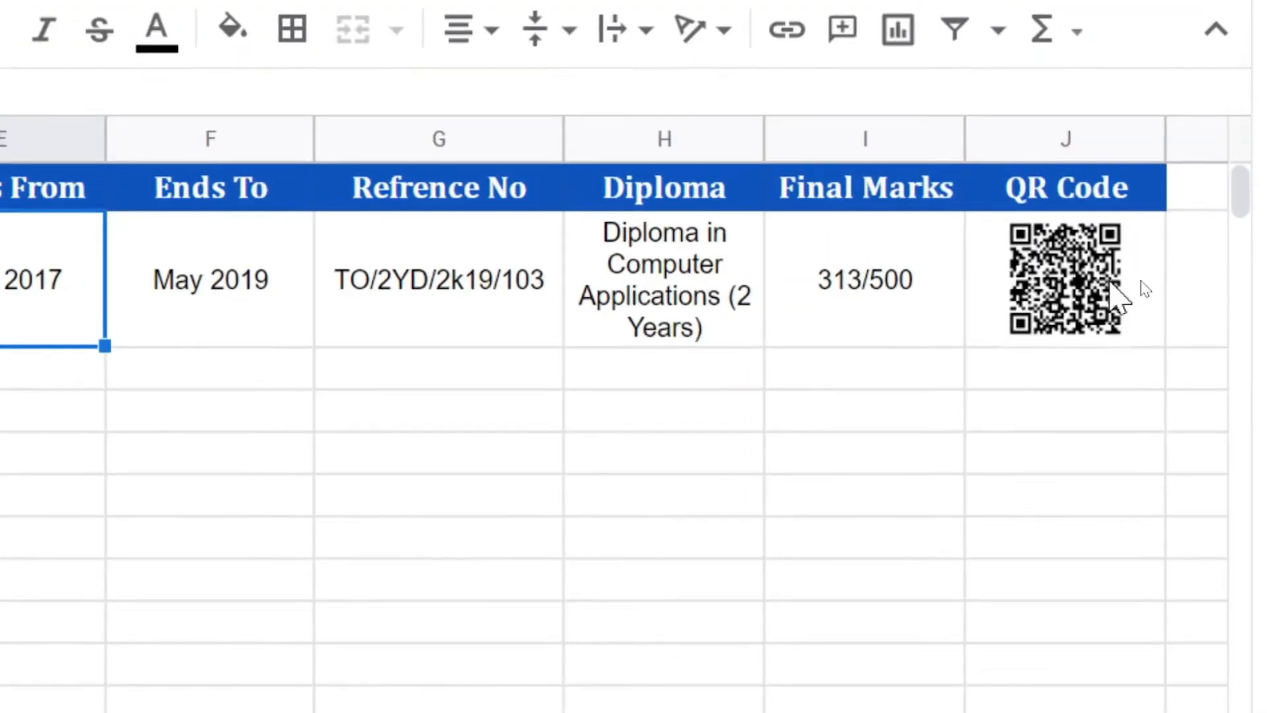
pyautogui.click(1150, 286)
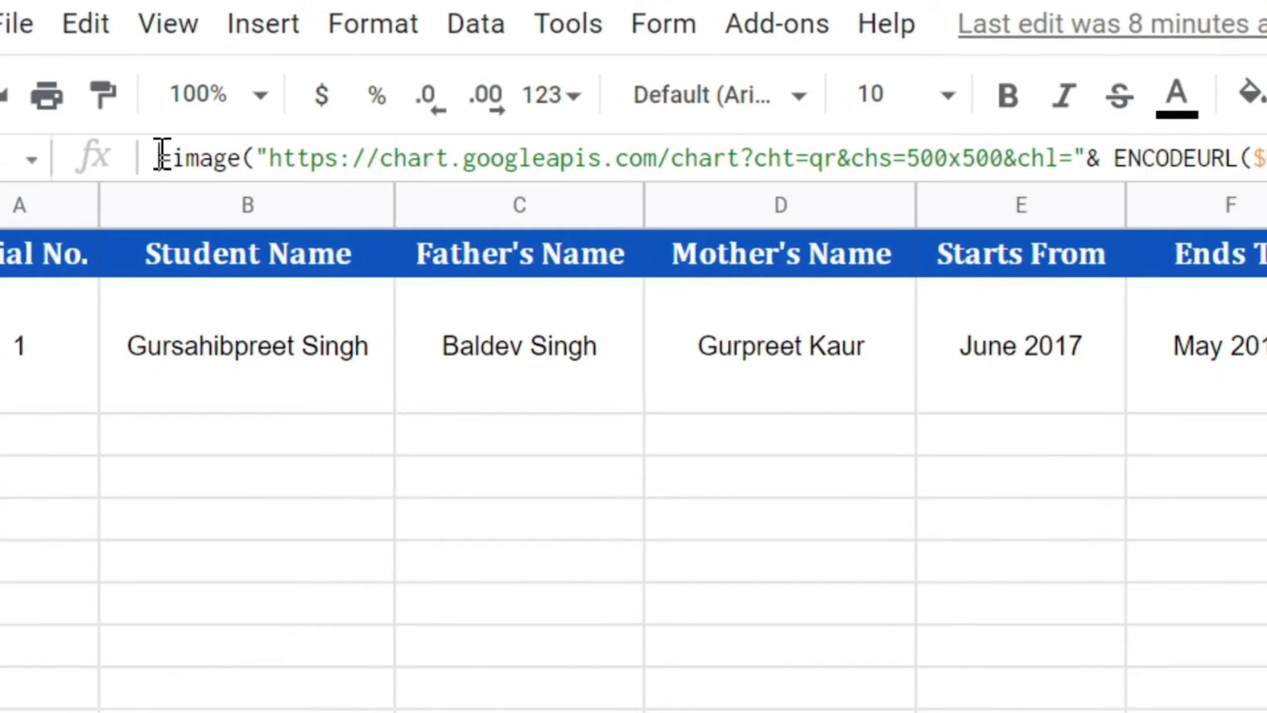
pyautogui.moveTo(161, 156); pyautogui.dragTo(243, 156)
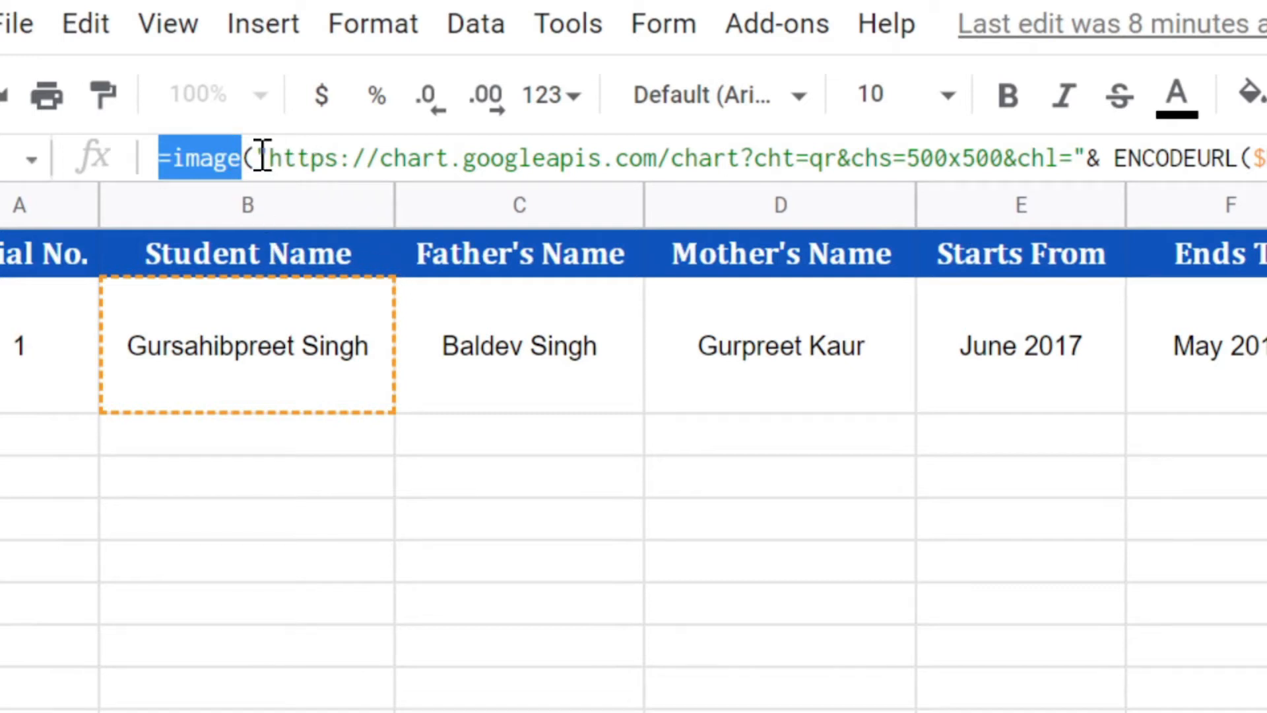
pyautogui.moveTo(256, 156); pyautogui.dragTo(674, 156)
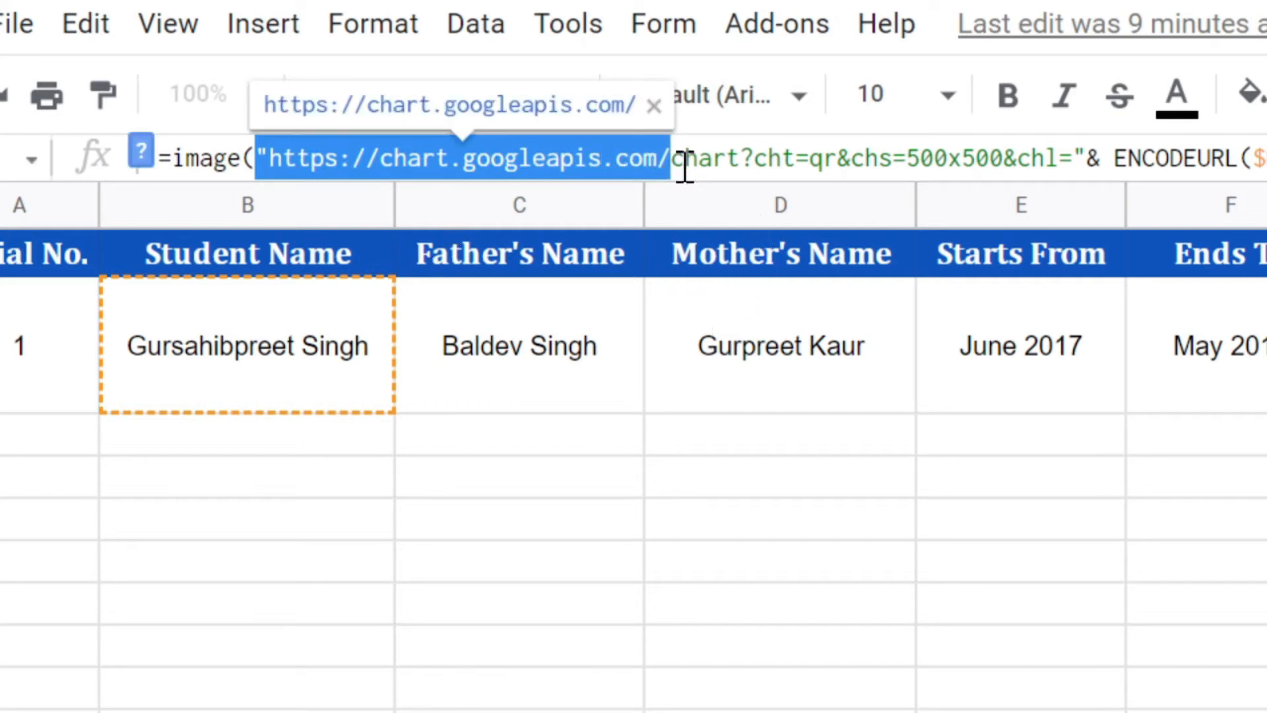
pyautogui.moveTo(665, 157); pyautogui.dragTo(799, 156)
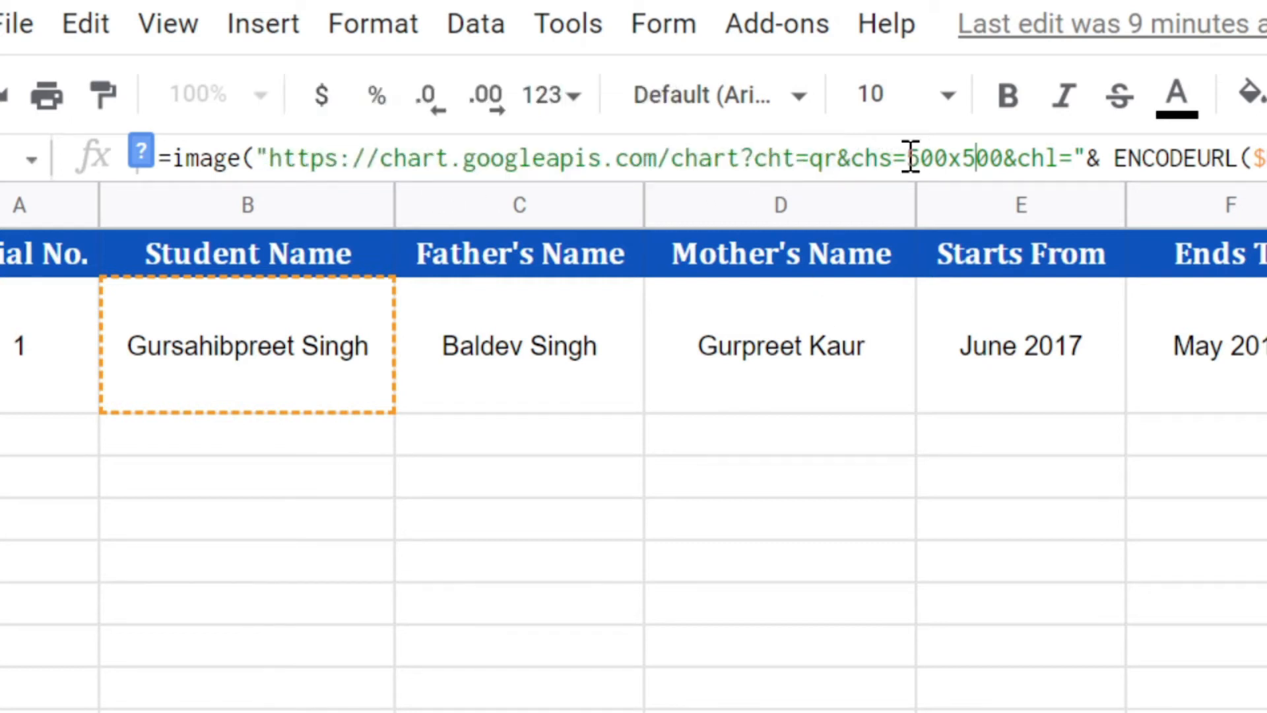
pyautogui.moveTo(910, 159); pyautogui.dragTo(1004, 160)
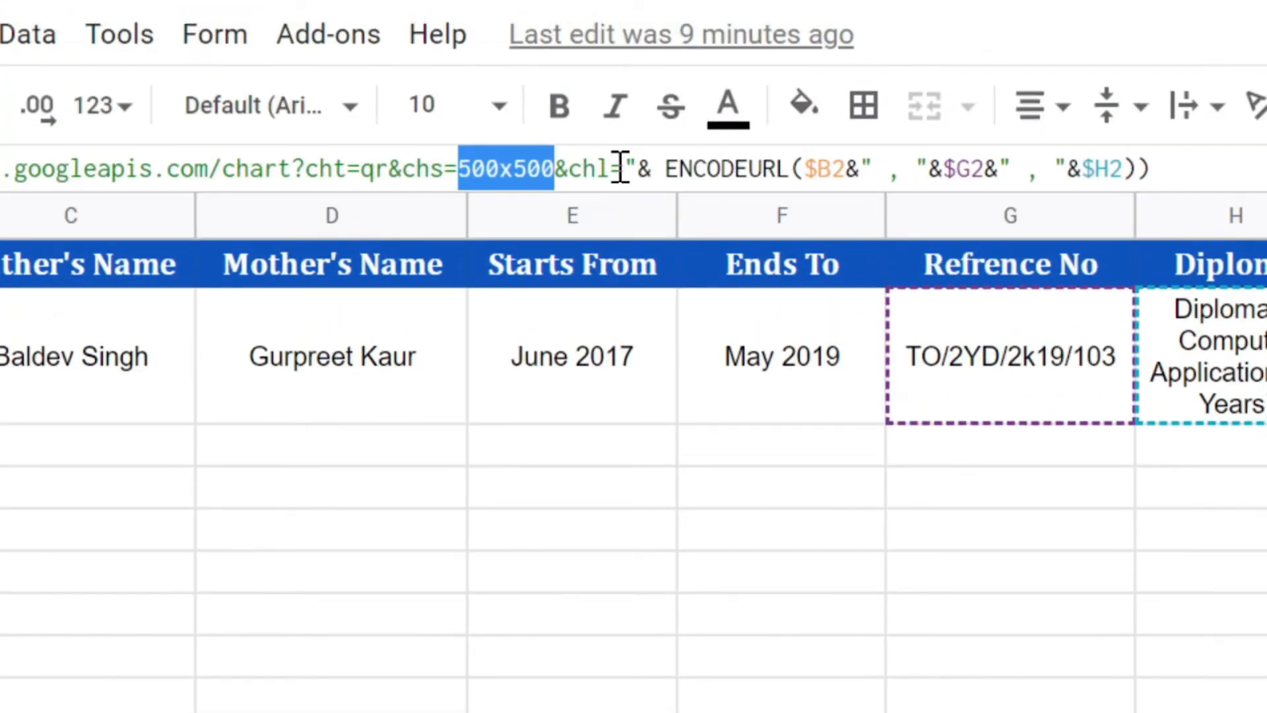
pyautogui.moveTo(627, 165); pyautogui.dragTo(792, 168)
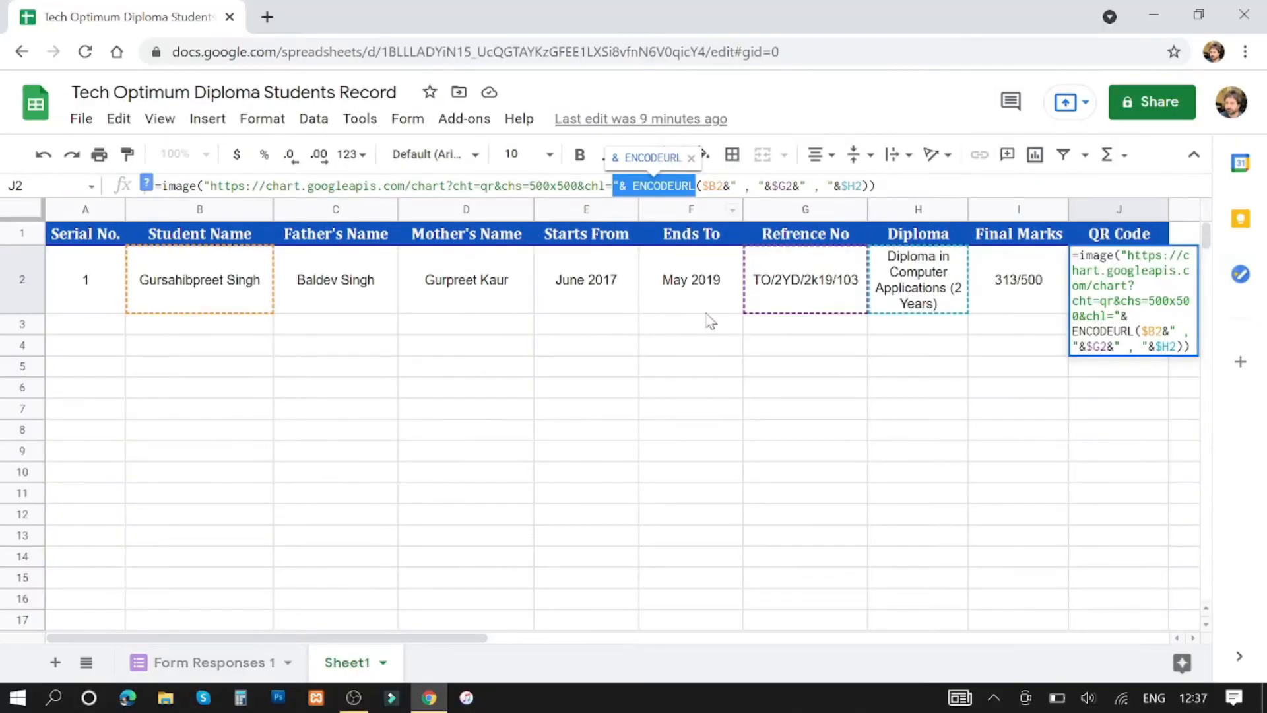
pyautogui.click(740, 373)
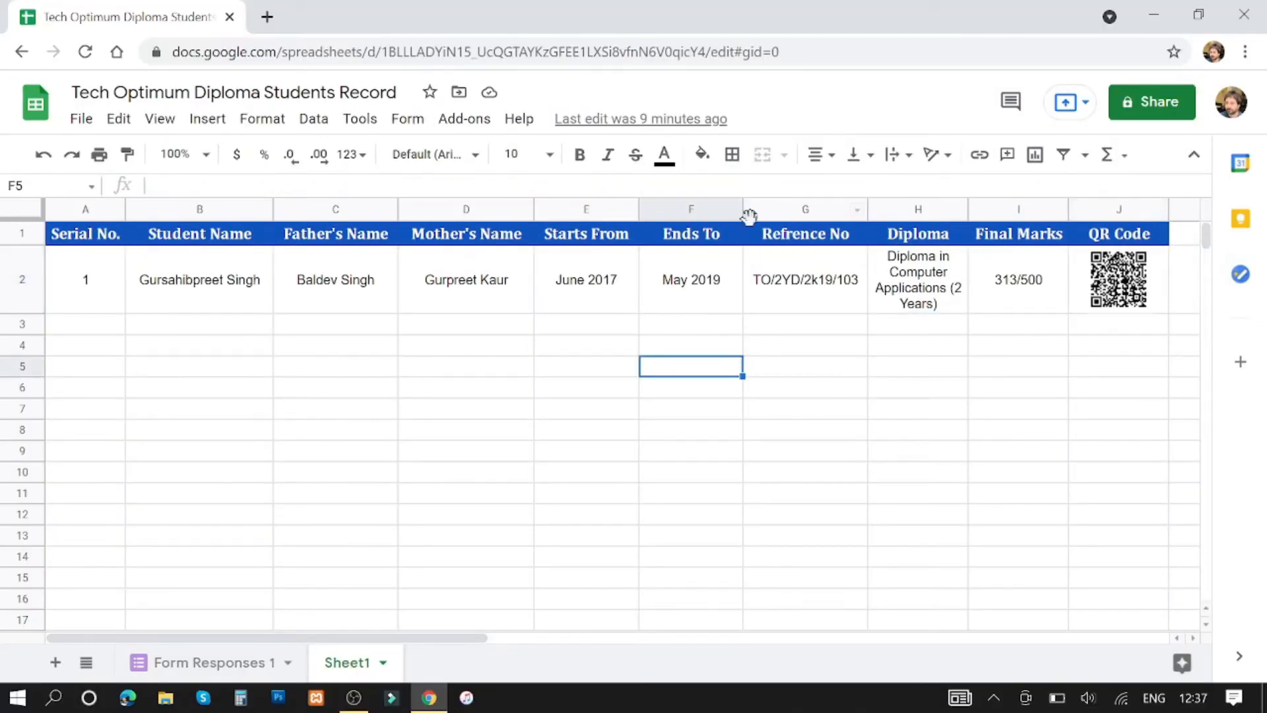
pyautogui.click(1134, 292)
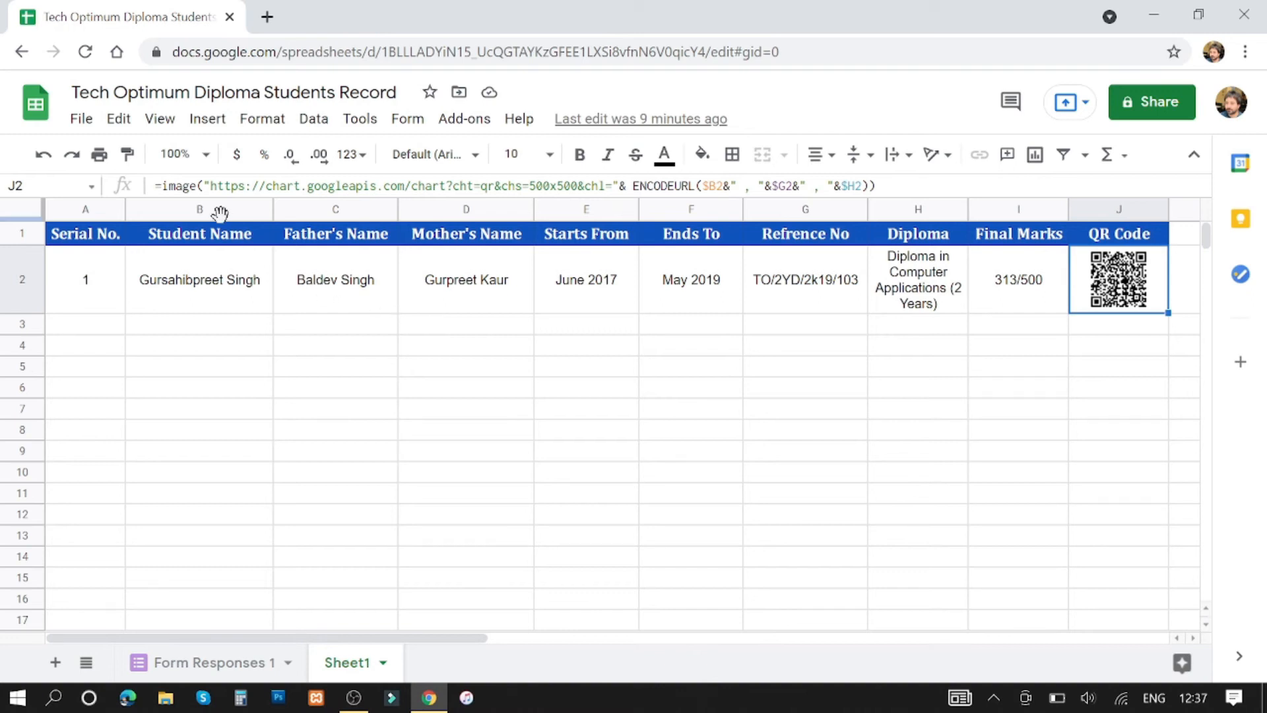
pyautogui.click(221, 262)
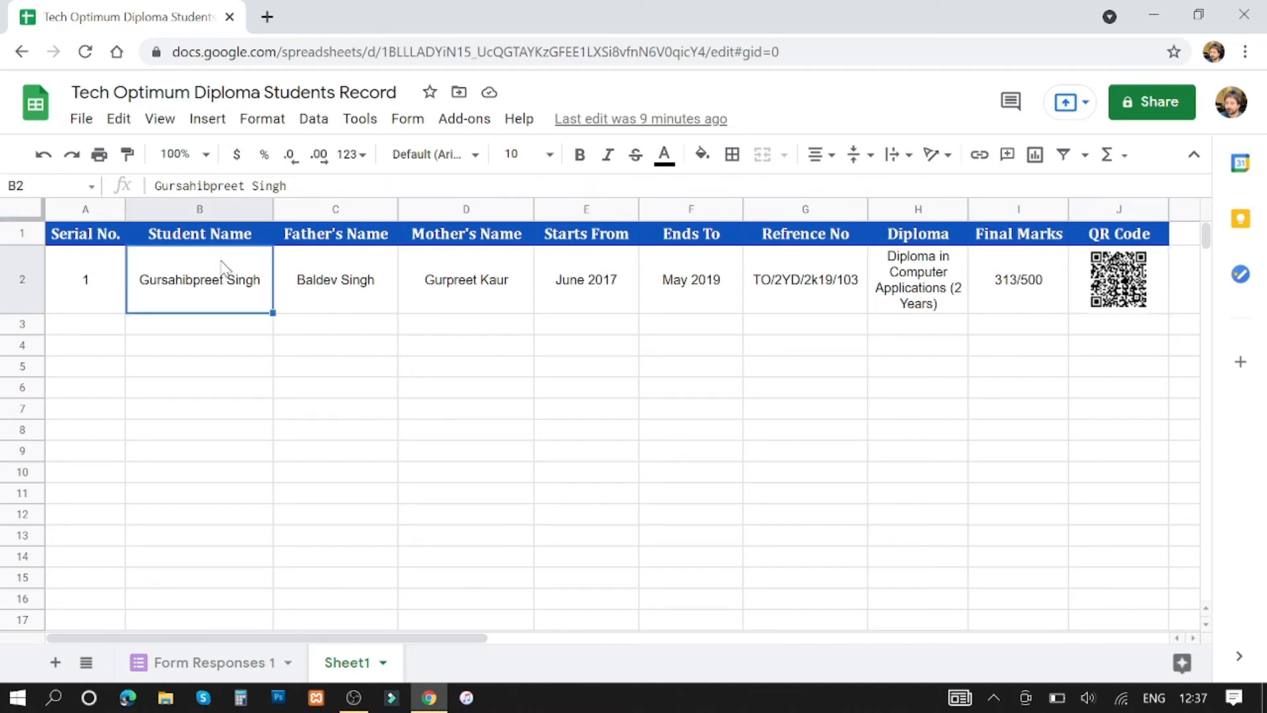
pyautogui.click(1126, 276)
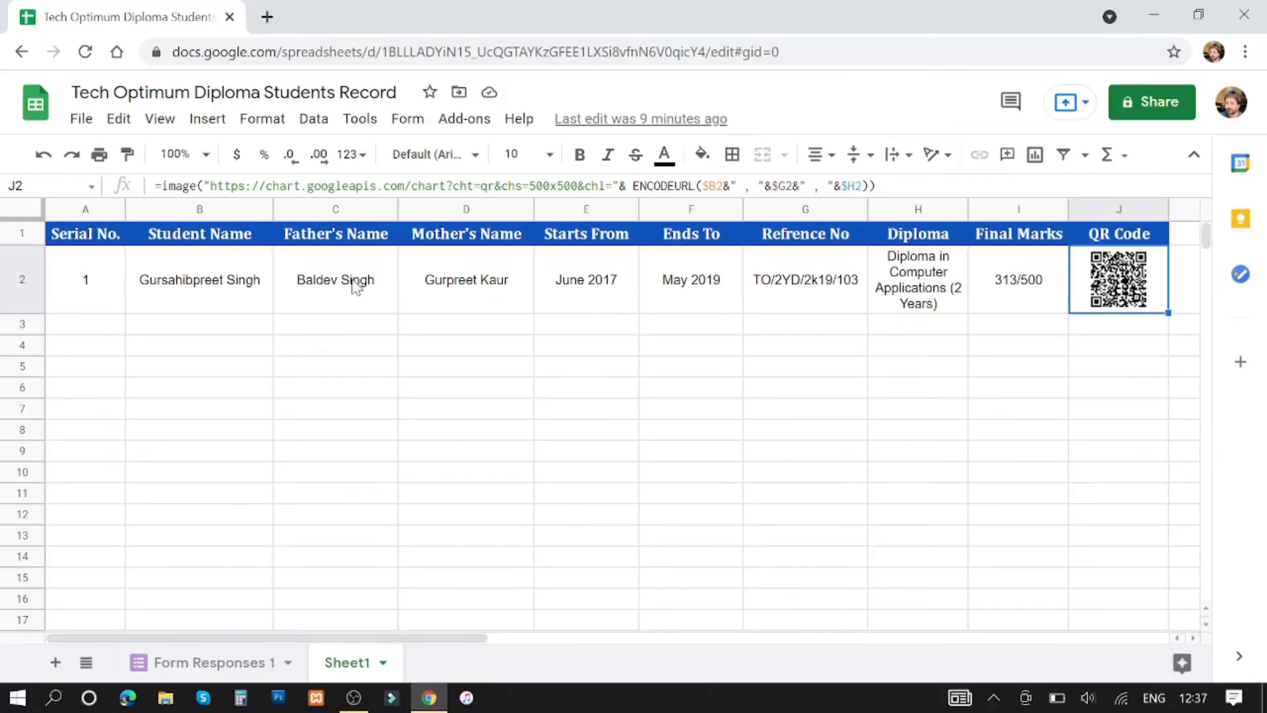
pyautogui.click(834, 295)
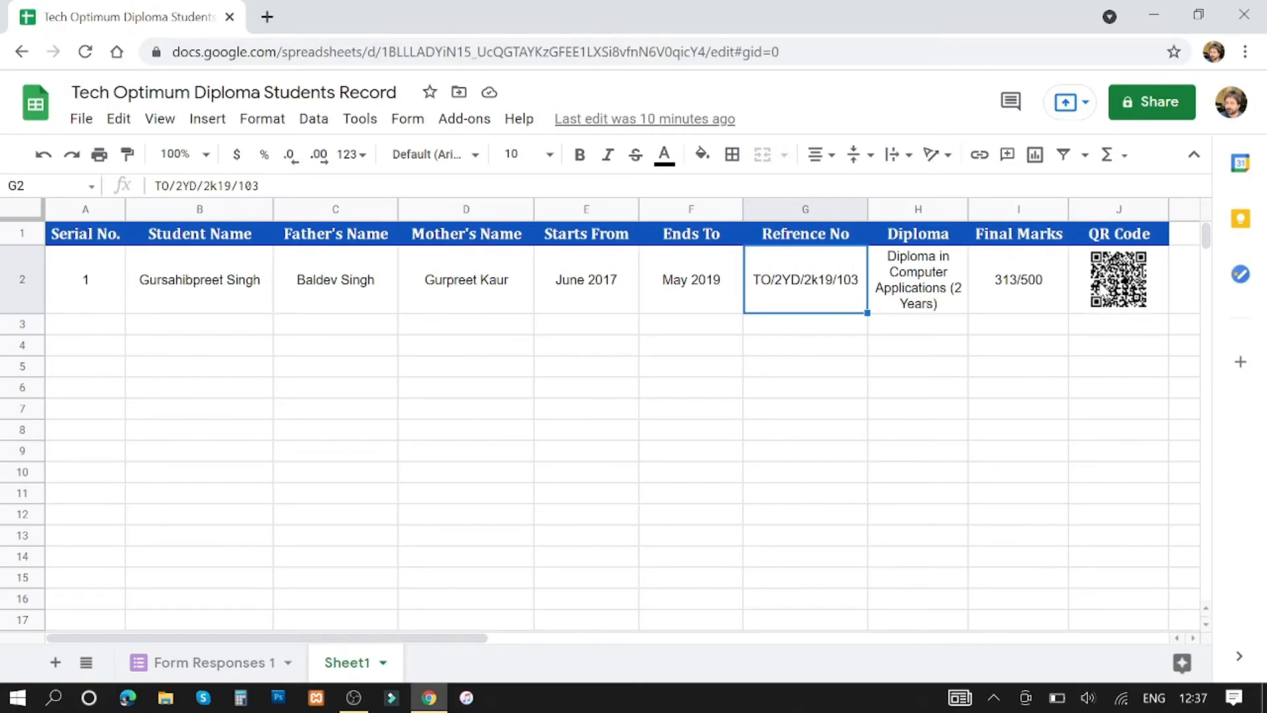
pyautogui.click(1101, 285)
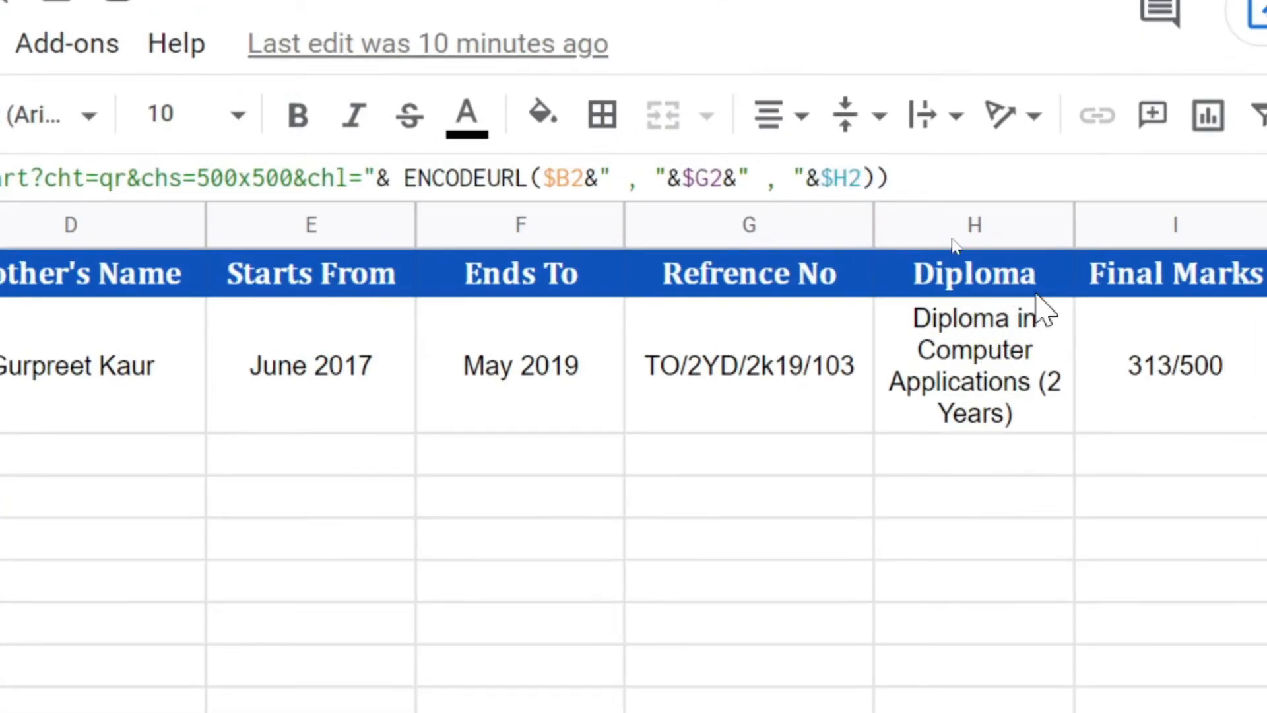
pyautogui.click(1020, 382)
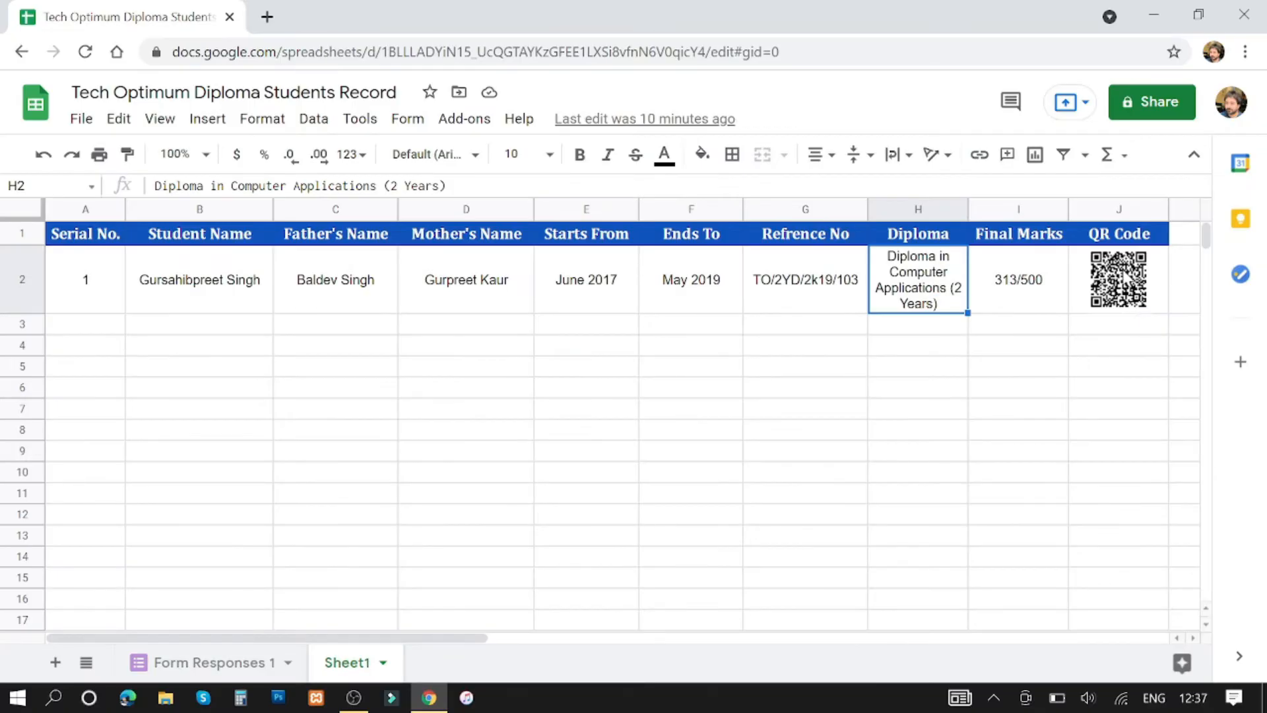
pyautogui.click(1129, 278)
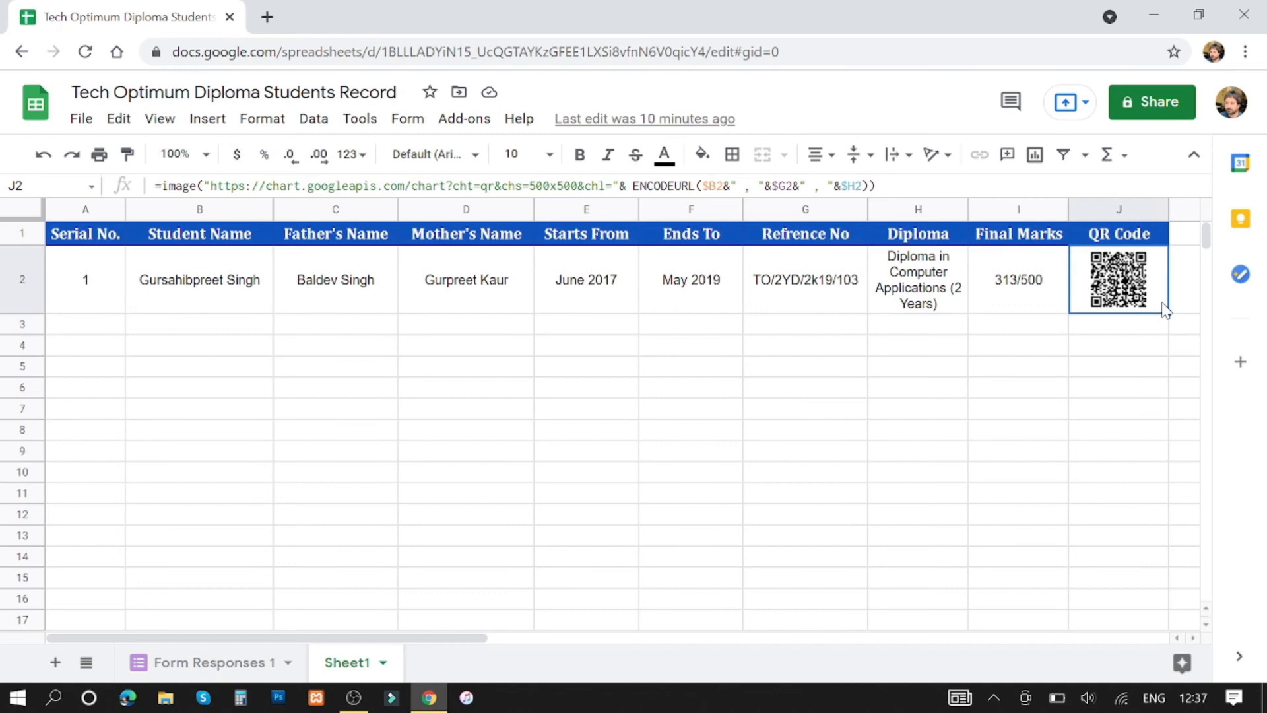
# Enter the second student's record in row 3: number 2, student, father's and mother's names.
pyautogui.click(95, 320)
pyautogui.write('2')
pyautogui.press('Tab')
pyautogui.press('Tab')
pyautogui.press('Tab')
pyautogui.write('Meena')
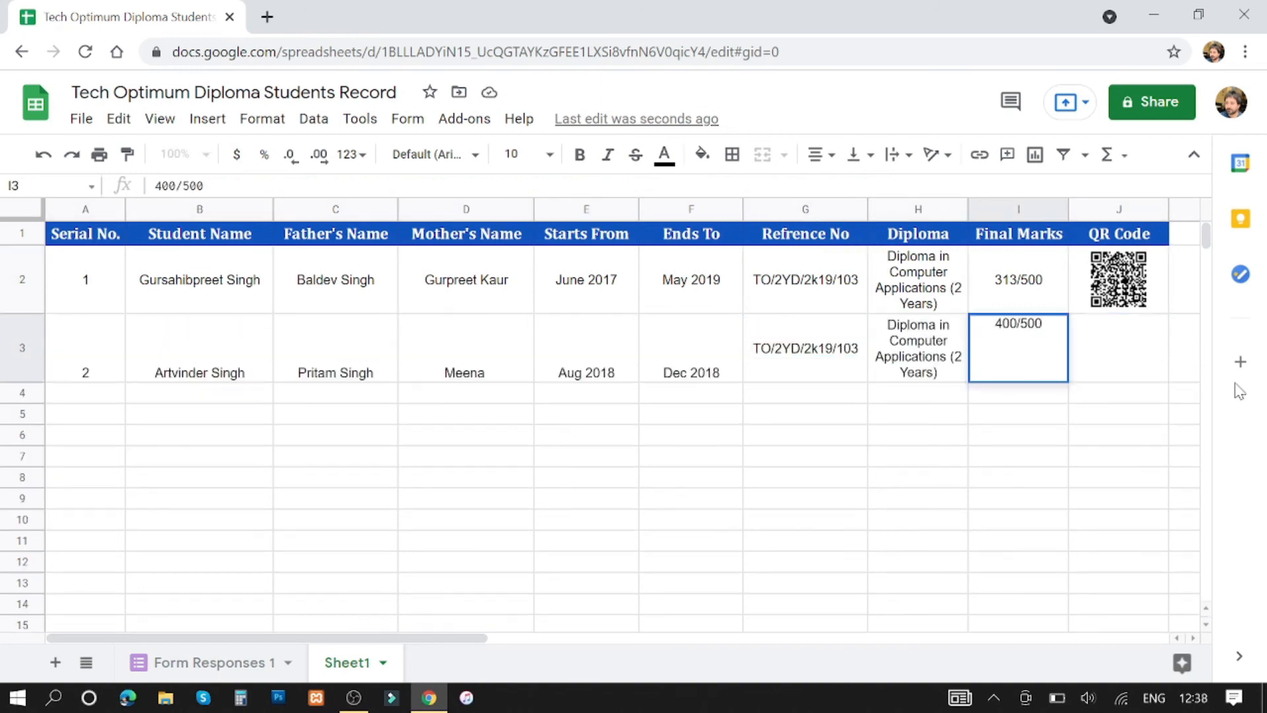
pyautogui.press('Tab')
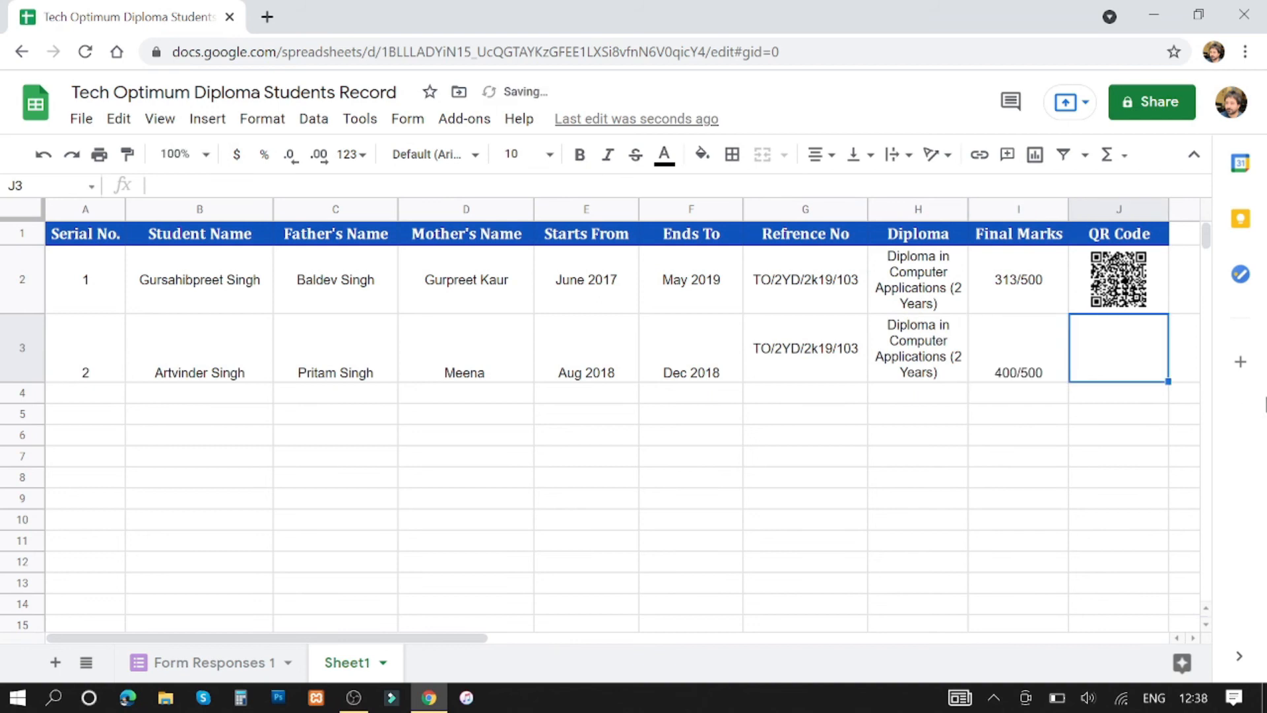
# Fill J2's QR code formula down into J3 and confirm it references row 3.
pyautogui.click(1159, 278)
pyautogui.moveTo(1170, 313); pyautogui.dragTo(1171, 377)
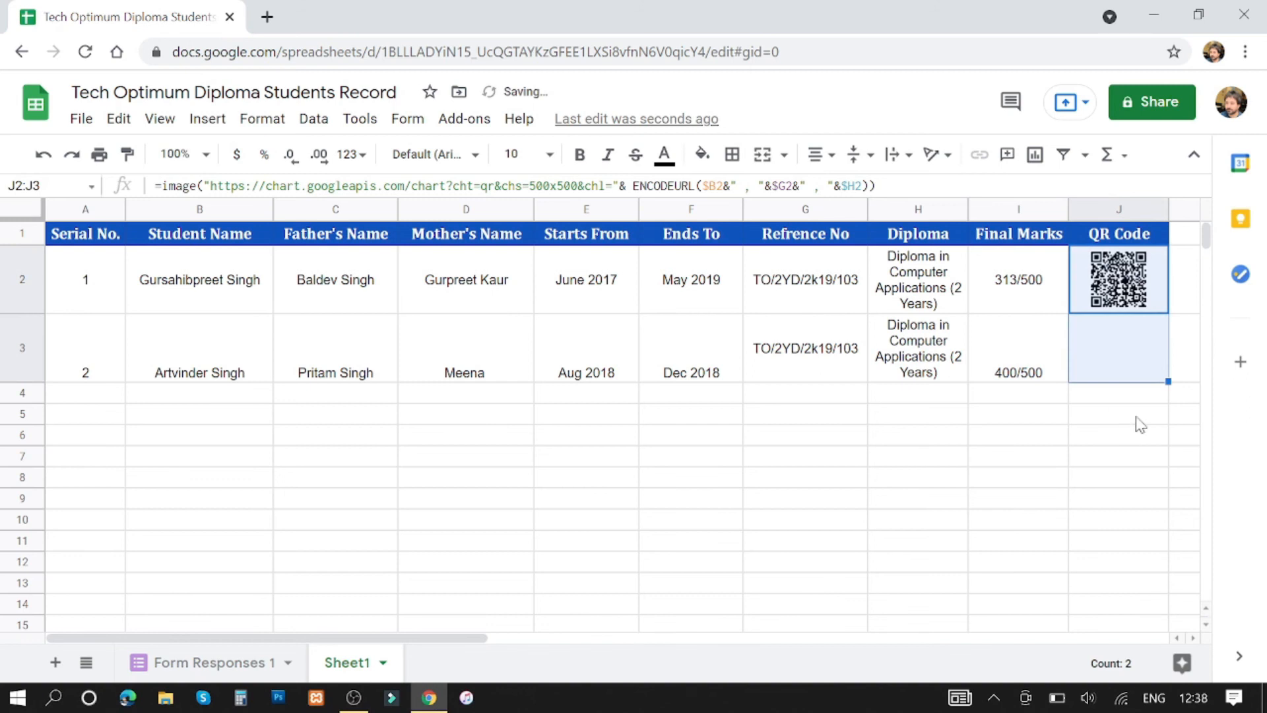
pyautogui.click(1030, 435)
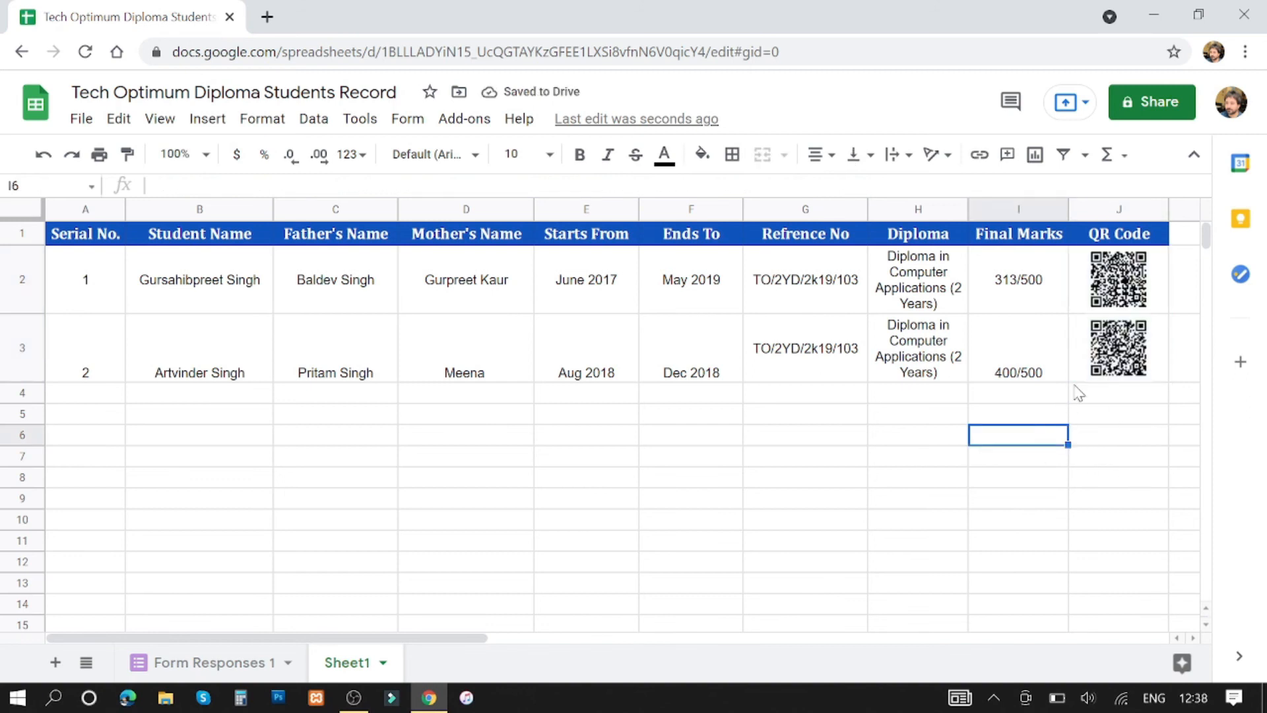
pyautogui.click(1124, 364)
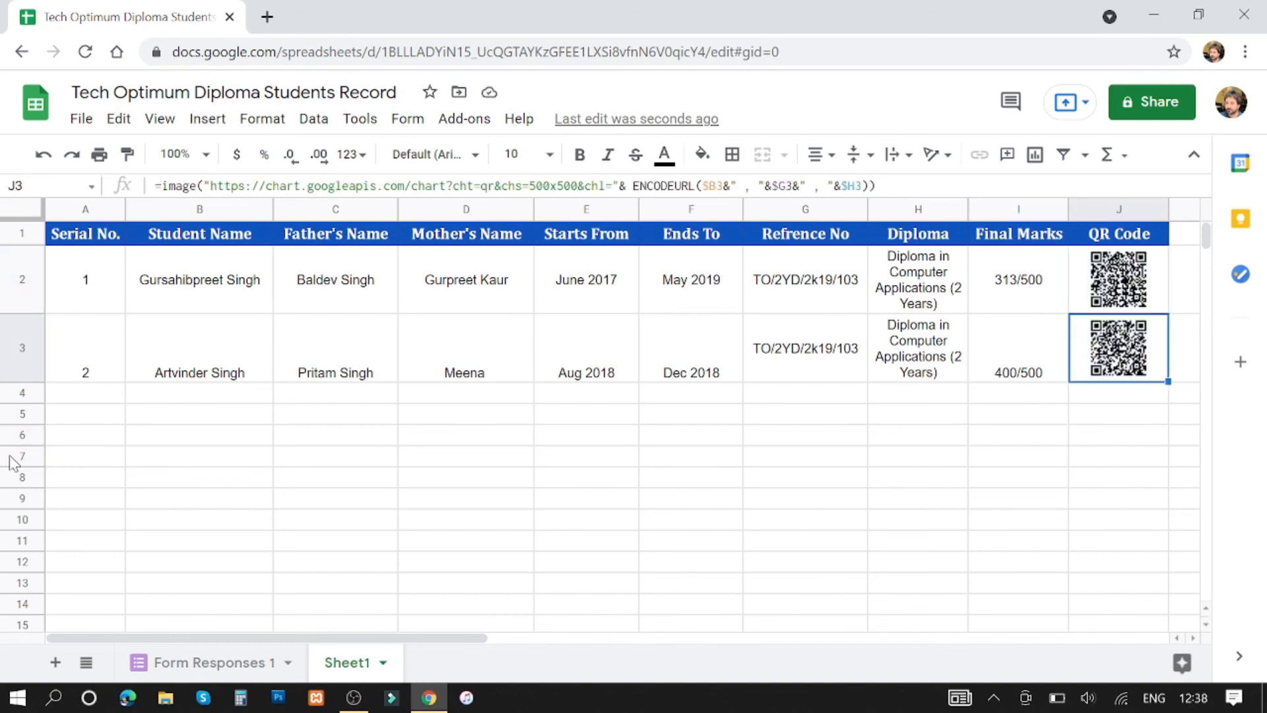